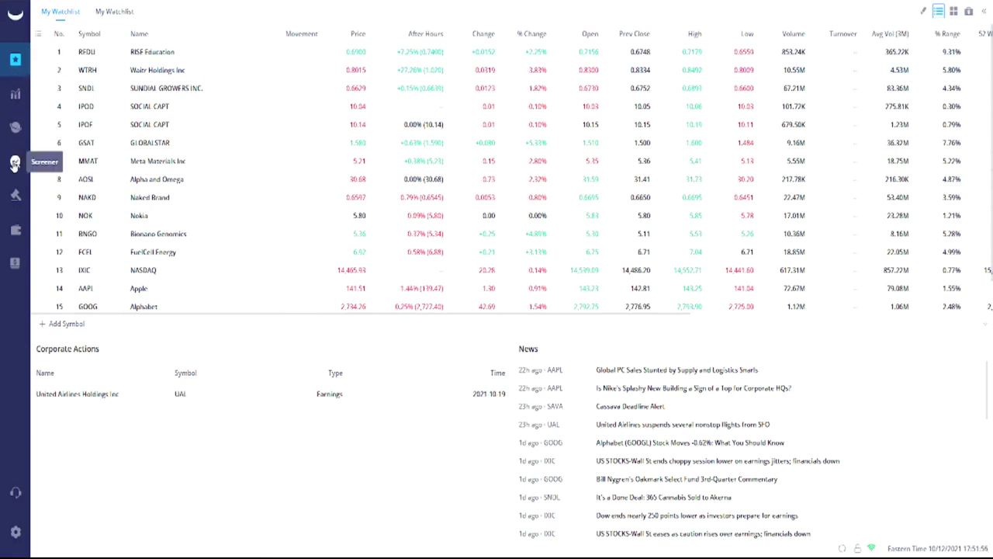
- Open the stock Screener, check the My Screeners list, then return to the Screener filters
{"action": "left_click", "coordinate": [14, 163]}
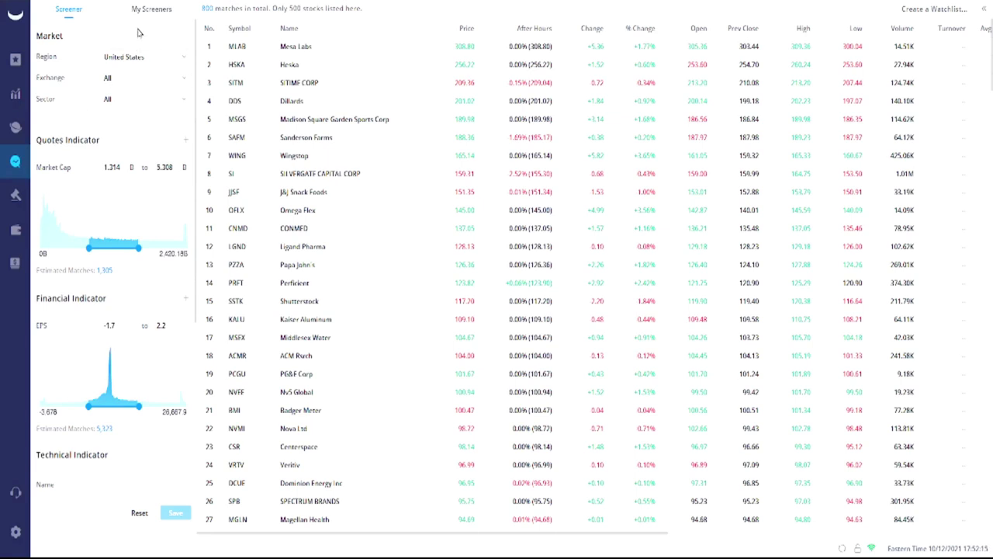
{"action": "left_click", "coordinate": [149, 9]}
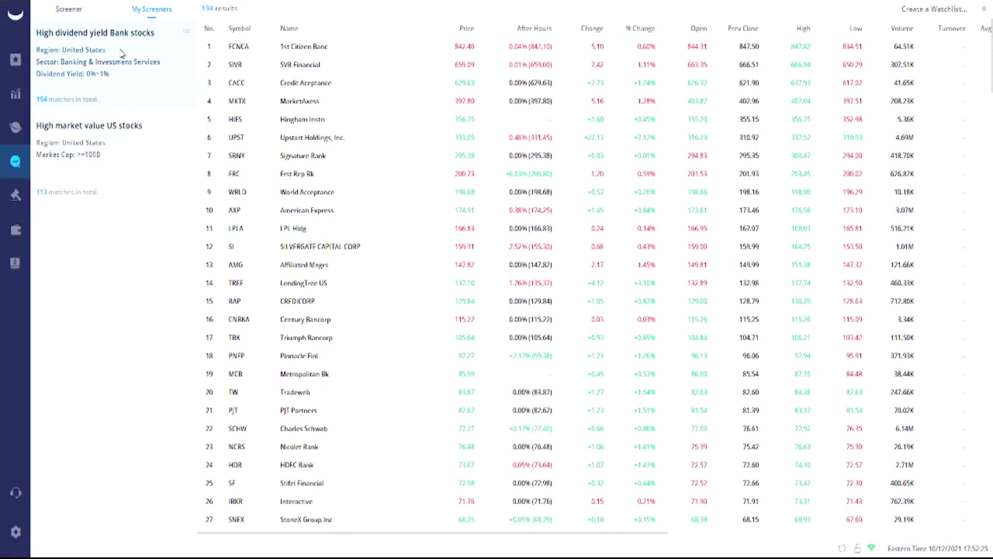
{"action": "left_click", "coordinate": [69, 10]}
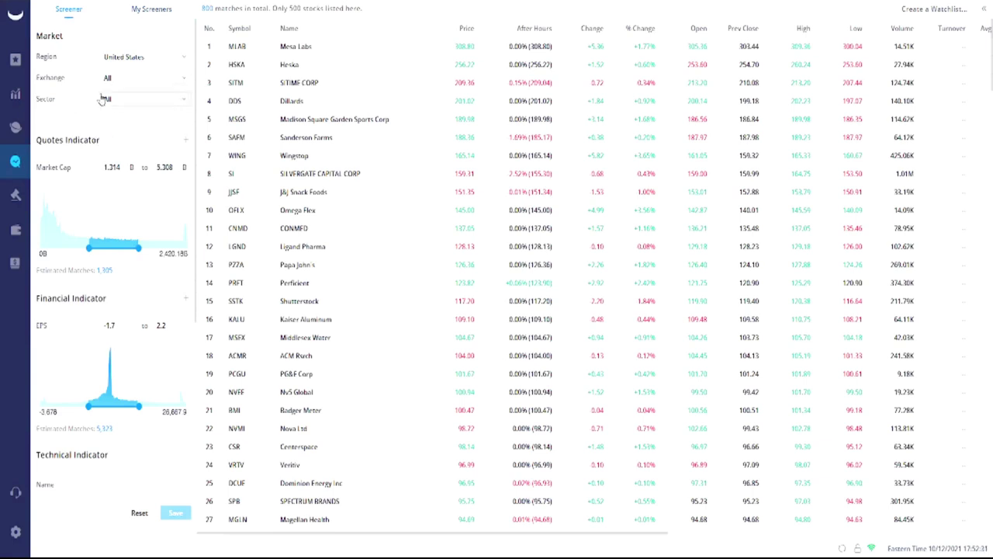
{"action": "left_click", "coordinate": [157, 64]}
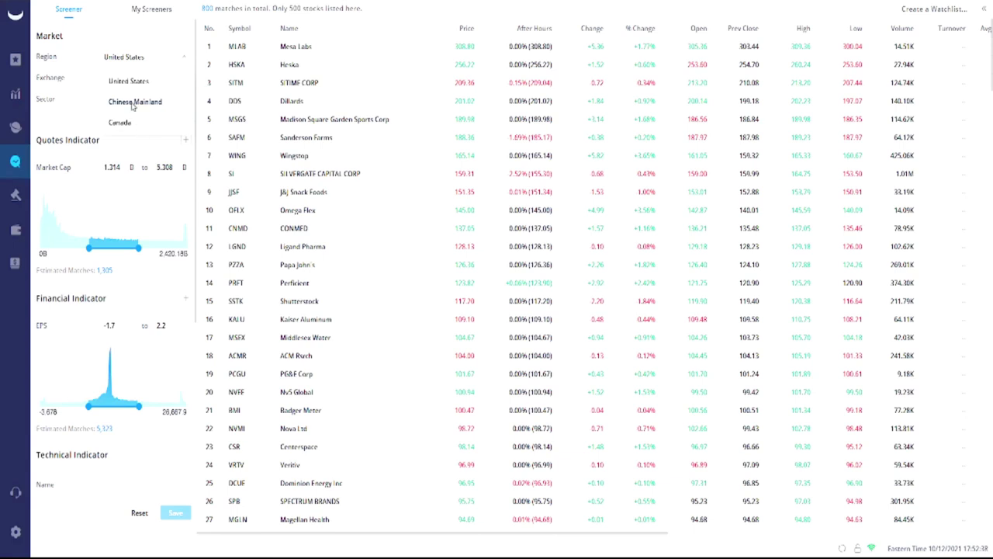
{"action": "left_click", "coordinate": [87, 43]}
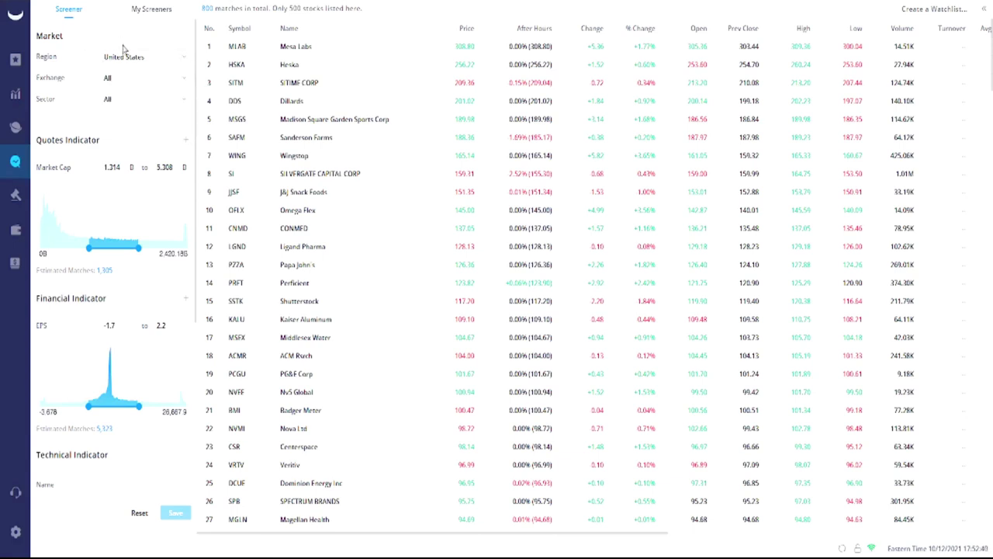
{"action": "left_click", "coordinate": [146, 85]}
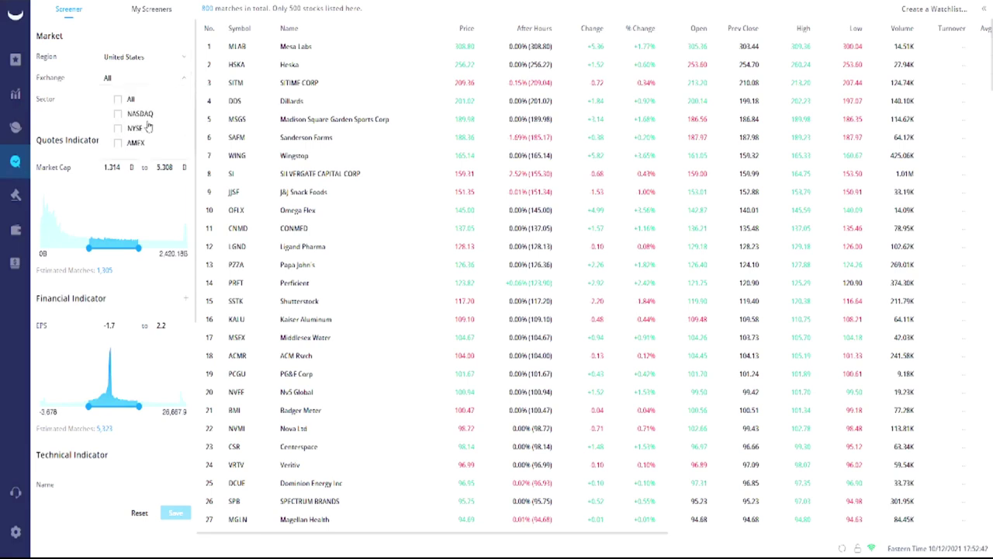
{"action": "left_click", "coordinate": [79, 62]}
{"action": "left_click", "coordinate": [118, 102]}
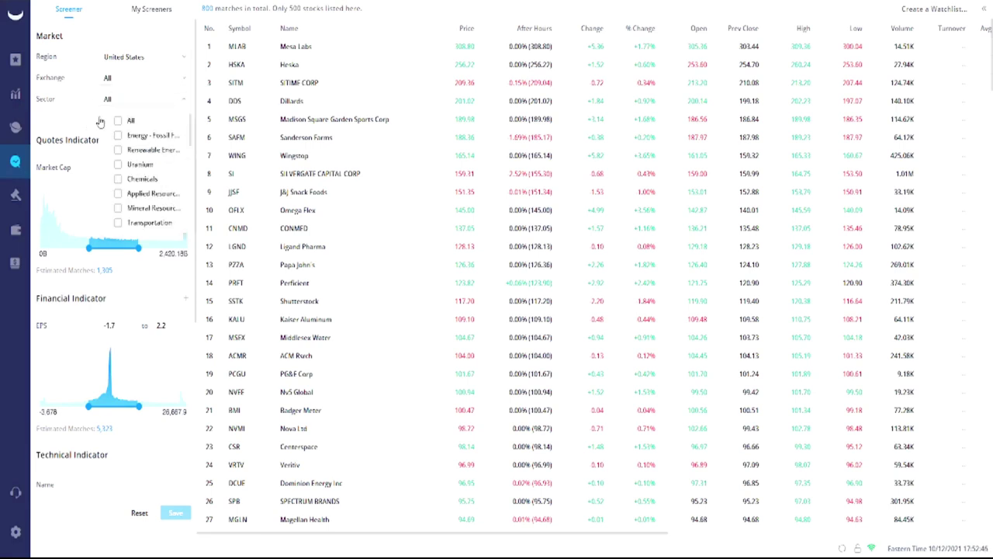
{"action": "left_click", "coordinate": [83, 62]}
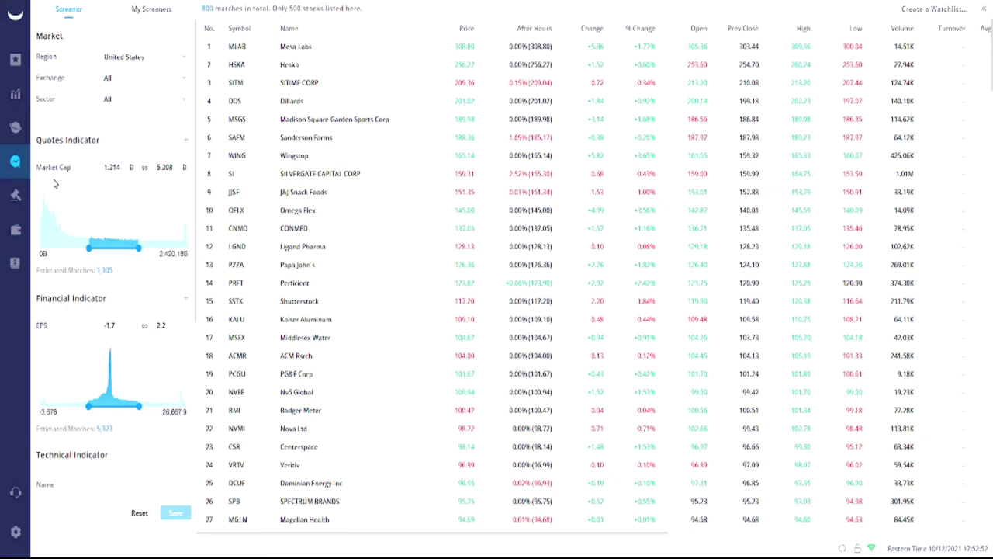
- Set the Market Cap range to 0.1–1 billion, cutting the matches to 2293
{"action": "left_click", "coordinate": [121, 170]}
{"action": "left_click", "coordinate": [184, 164]}
{"action": "key", "text": "BackSpace"}
{"action": "key", "text": "BackSpace"}
{"action": "key", "text": "BackSpace"}
{"action": "key", "text": "BackSpace"}
{"action": "key", "text": "BackSpace"}
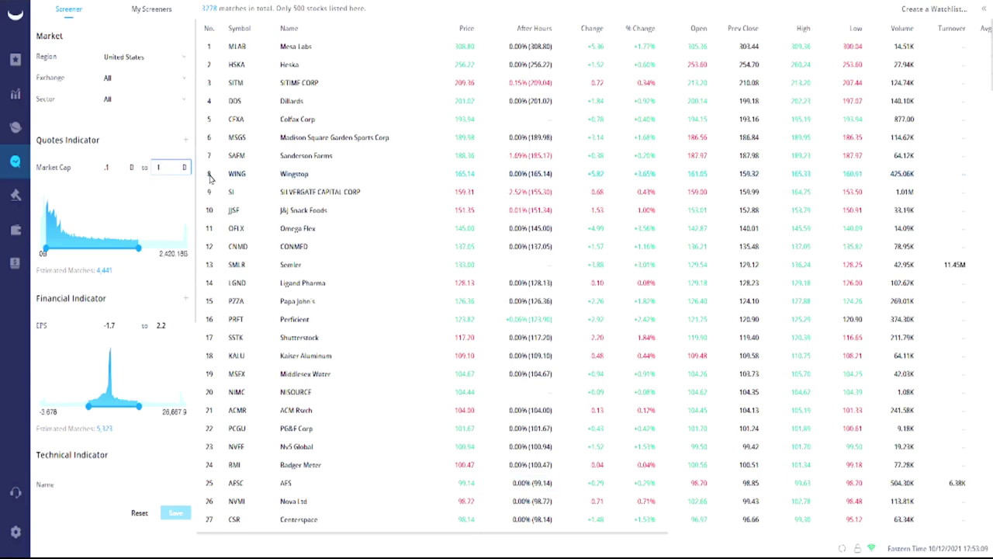
{"action": "left_click", "coordinate": [149, 142]}
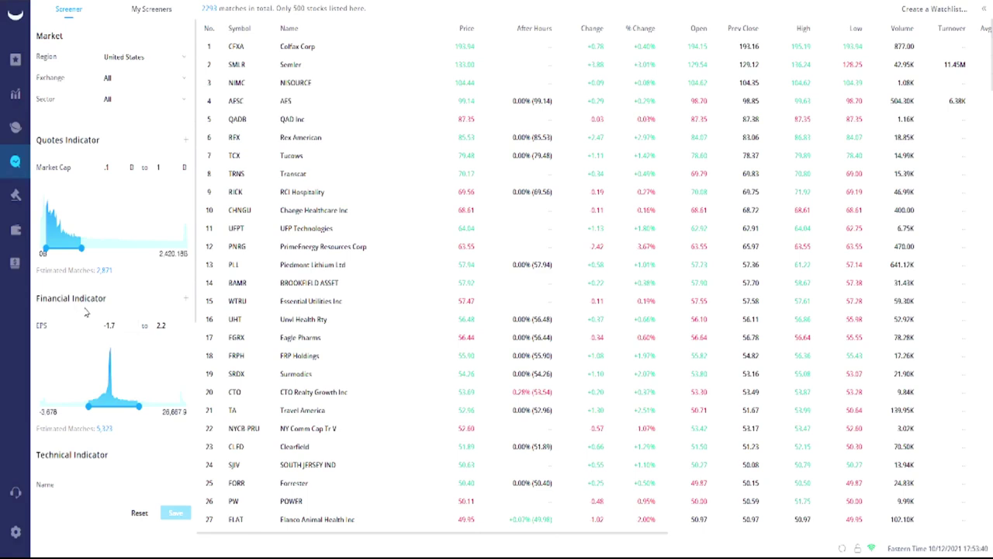
{"action": "left_click", "coordinate": [186, 302]}
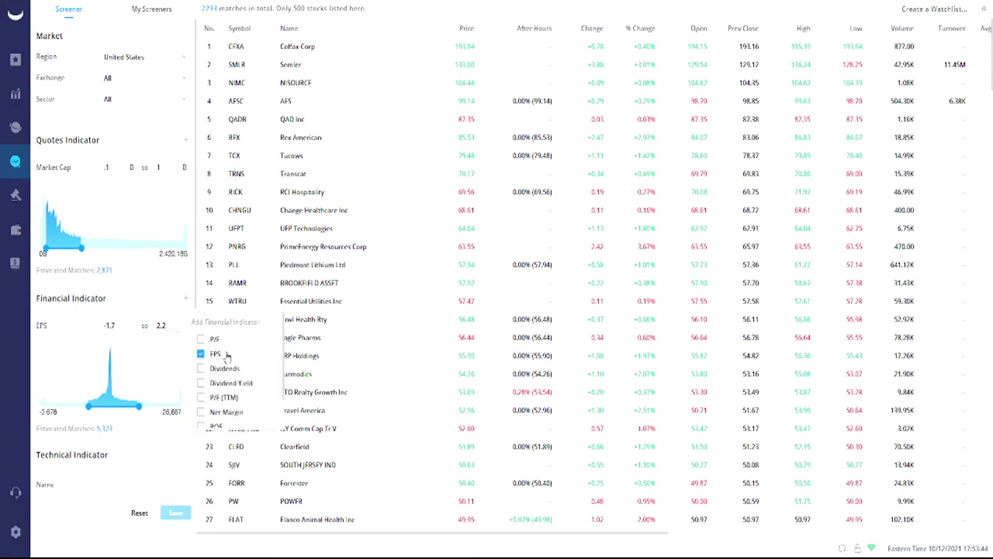
- Look through the Financial Indicator list and close it without changes
{"action": "scroll", "coordinate": [252, 407], "scroll_direction": "down", "scroll_amount": 1}
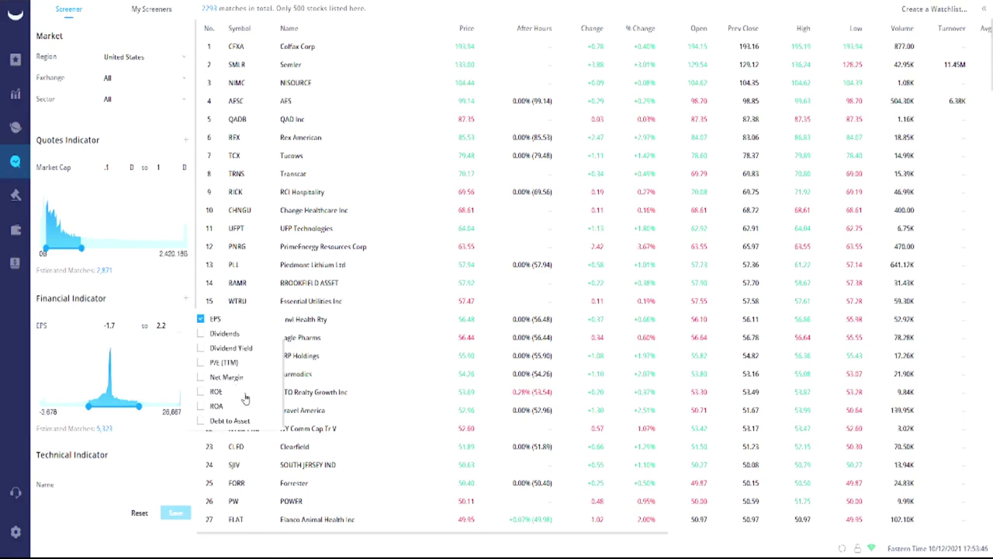
{"action": "scroll", "coordinate": [244, 396], "scroll_direction": "up", "scroll_amount": 1}
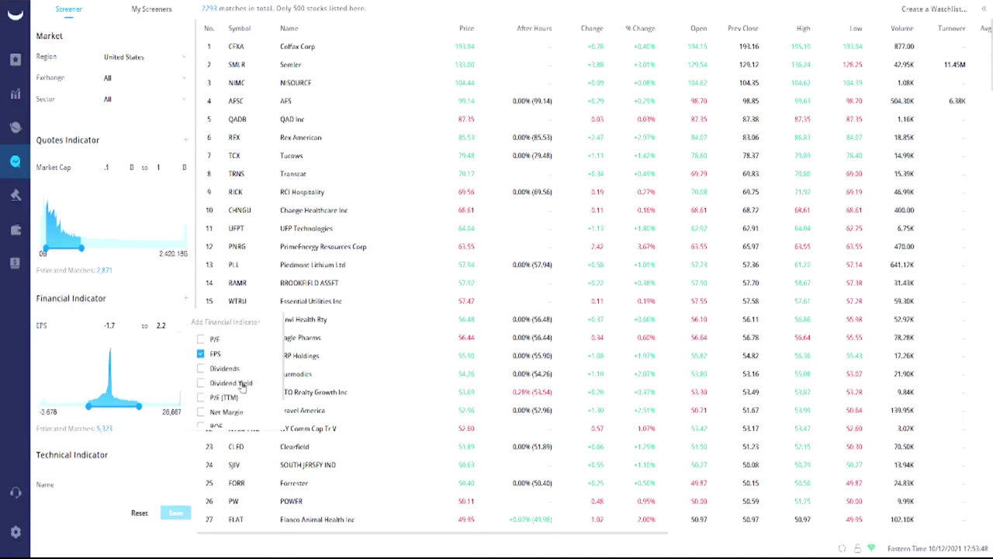
{"action": "scroll", "coordinate": [251, 392], "scroll_direction": "down", "scroll_amount": 1}
{"action": "scroll", "coordinate": [256, 391], "scroll_direction": "up", "scroll_amount": 1}
{"action": "left_click", "coordinate": [150, 276]}
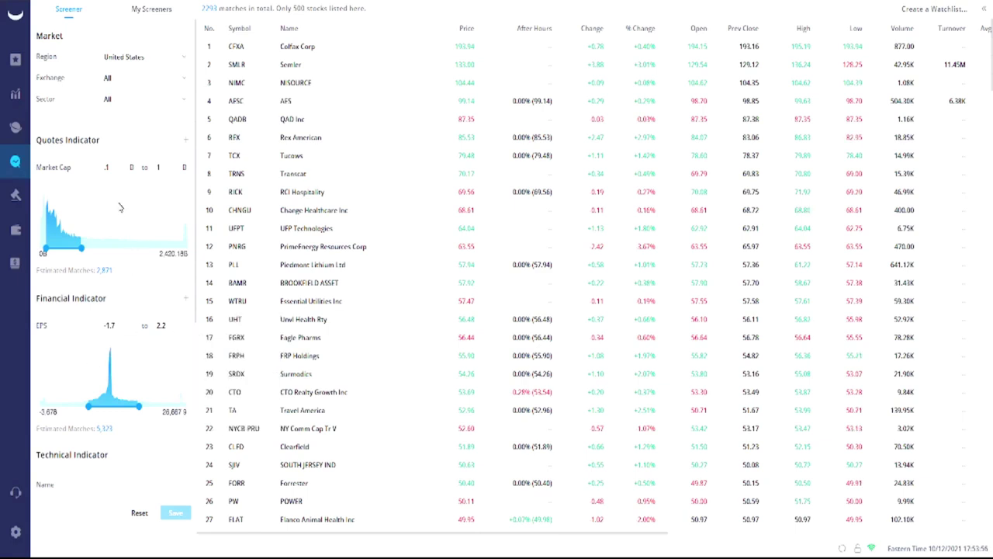
- Add Price, % Change and Volume quote indicator filters to the screener
{"action": "left_click", "coordinate": [185, 141]}
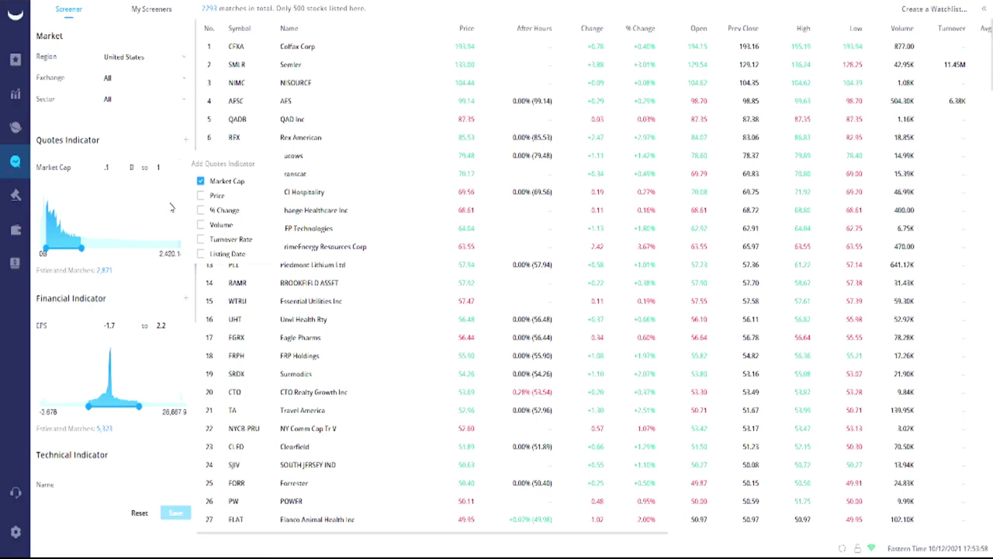
{"action": "left_click", "coordinate": [200, 198]}
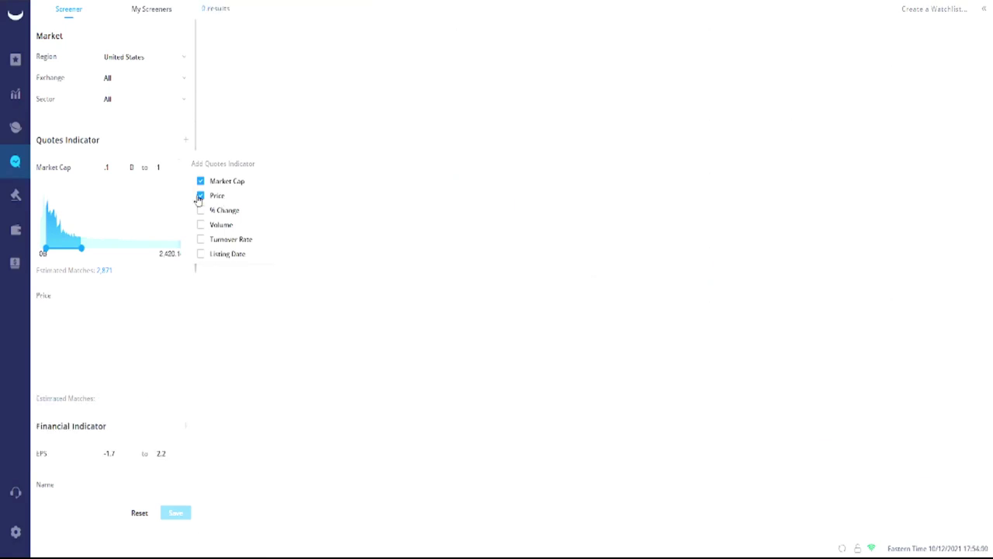
{"action": "left_click", "coordinate": [200, 211]}
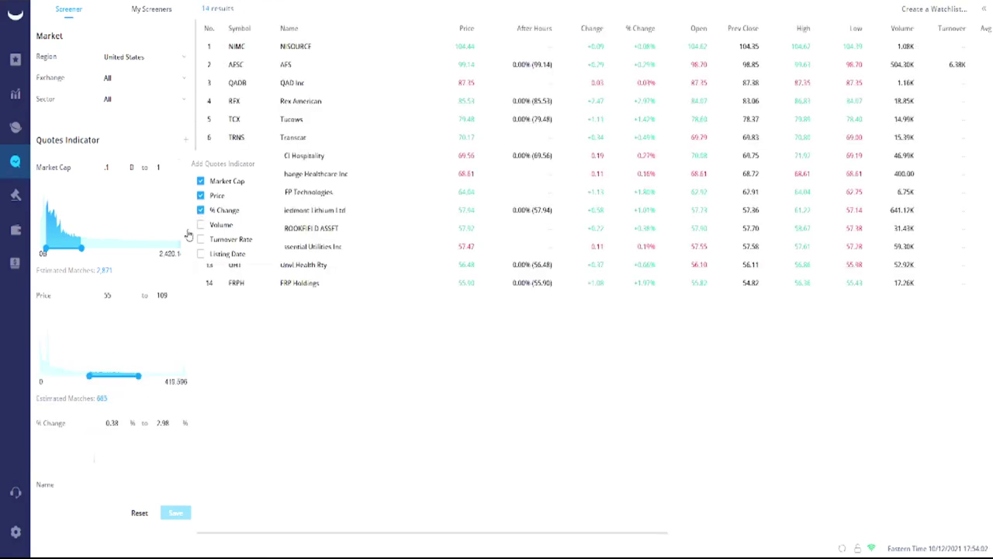
{"action": "left_click", "coordinate": [200, 225]}
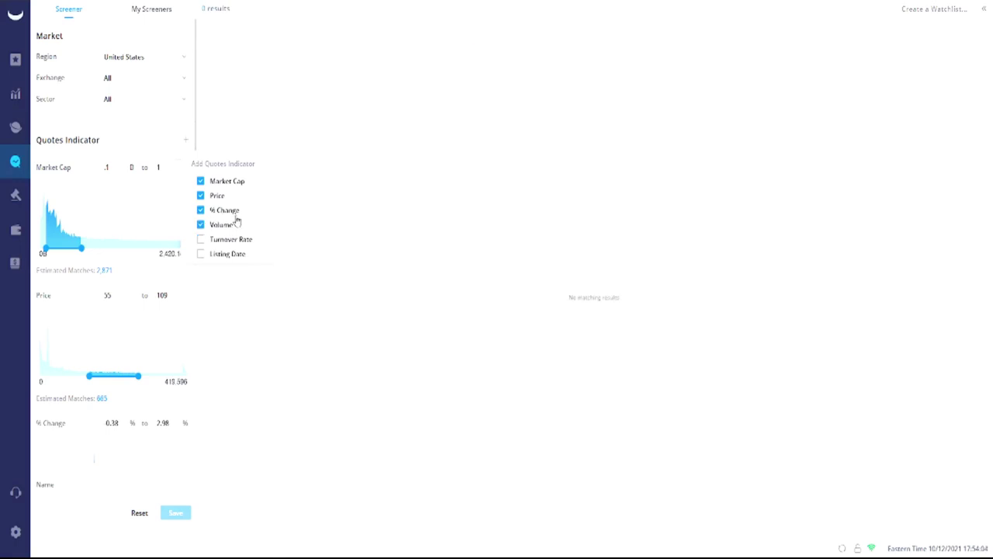
{"action": "left_click", "coordinate": [142, 202]}
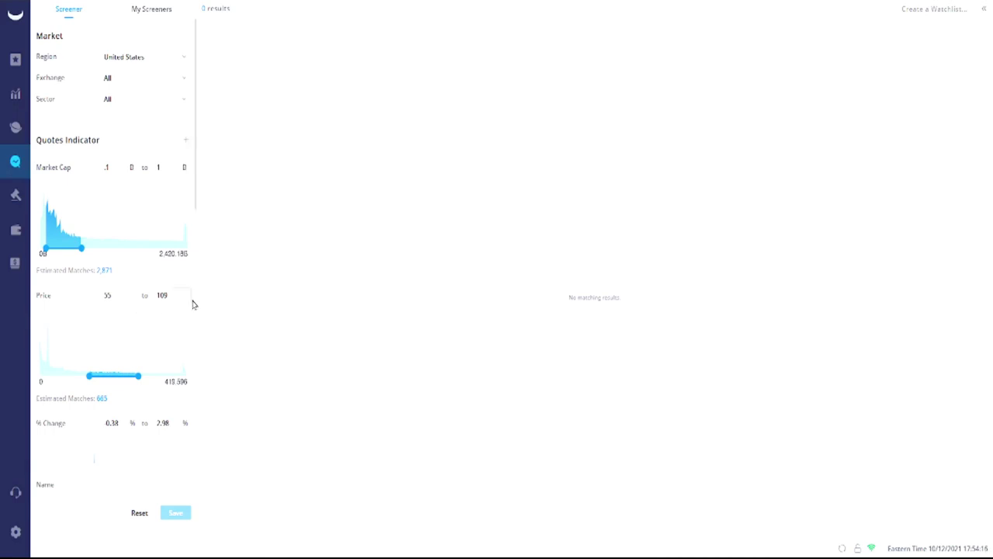
- Set the Price filter range to 1–50
{"action": "left_click", "coordinate": [117, 295]}
{"action": "type", "text": "1"}
{"action": "left_click", "coordinate": [173, 293]}
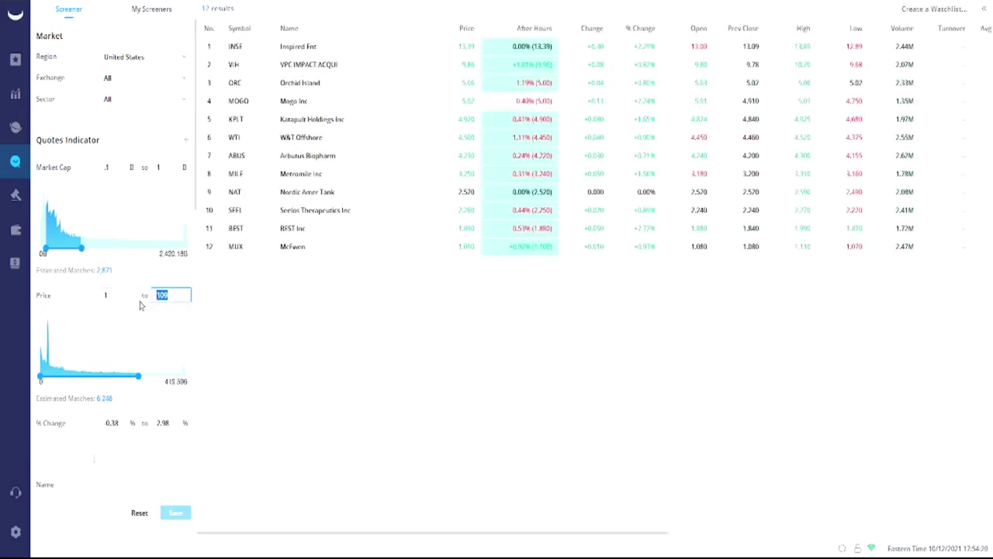
{"action": "type", "text": "50"}
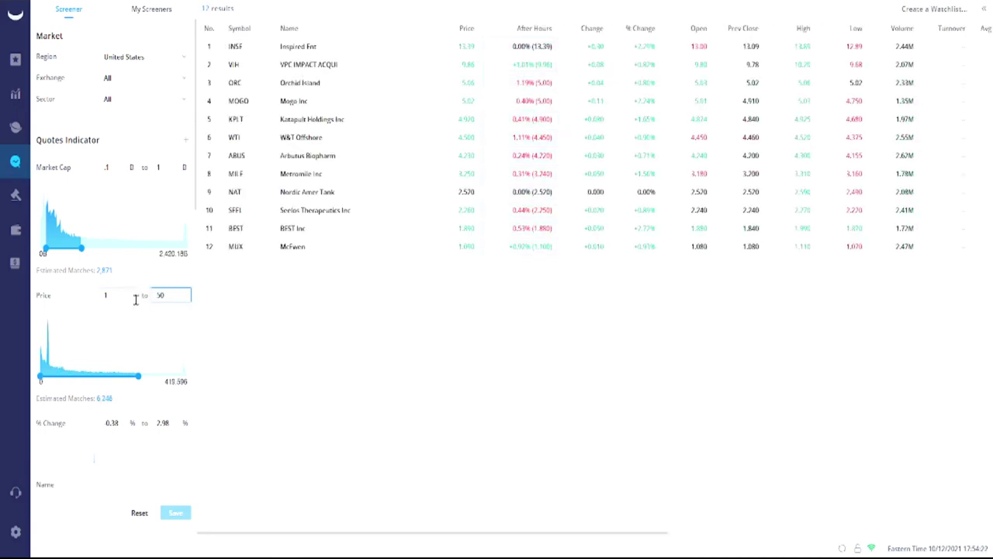
{"action": "left_click", "coordinate": [140, 276]}
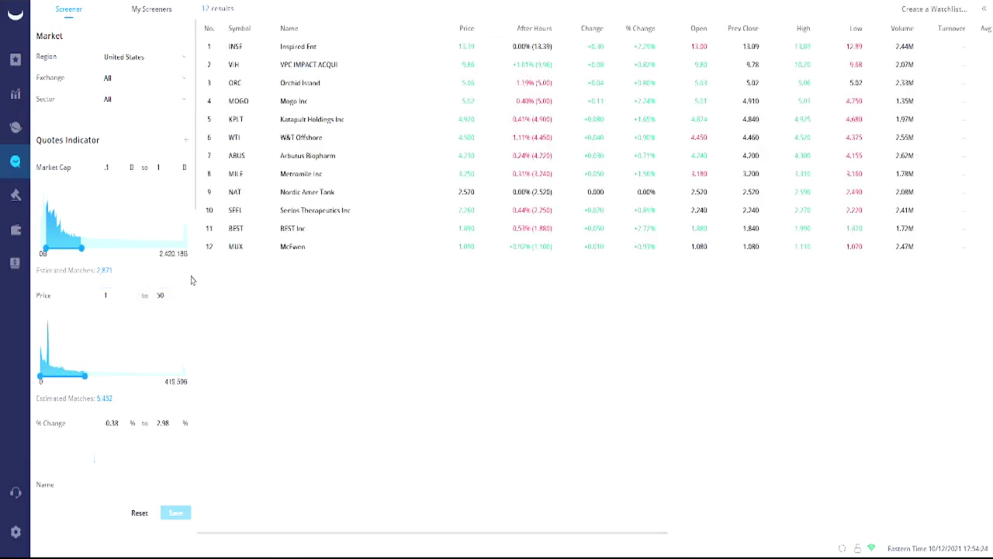
- Set the % Change filter range to 5–100%
{"action": "left_click", "coordinate": [120, 423]}
{"action": "type", "text": "5"}
{"action": "left_click", "coordinate": [169, 423]}
{"action": "type", "text": "100"}
{"action": "left_click", "coordinate": [225, 413]}
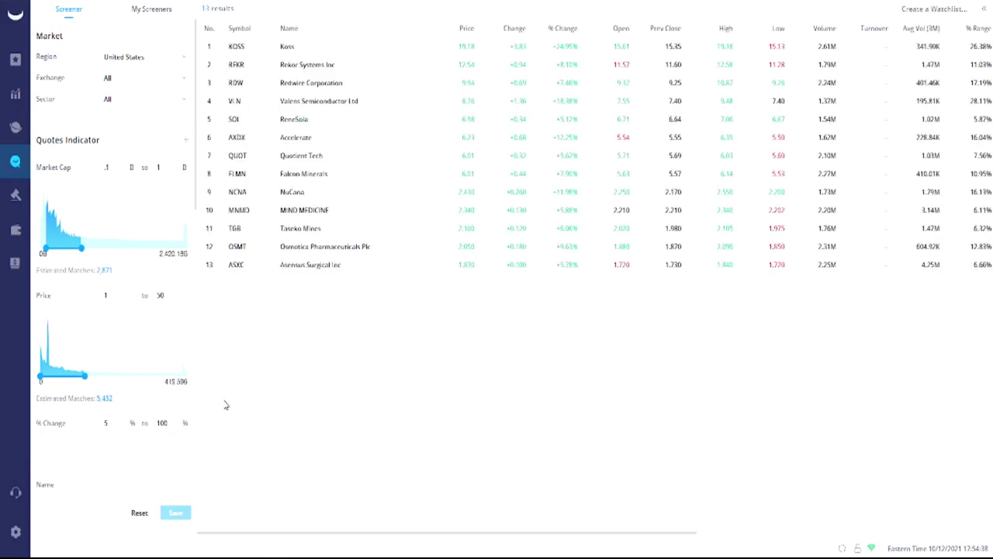
- Set the Volume filter to 10000K–250000K, leaving six matching stocks
{"action": "scroll", "coordinate": [129, 418], "scroll_direction": "down", "scroll_amount": 1}
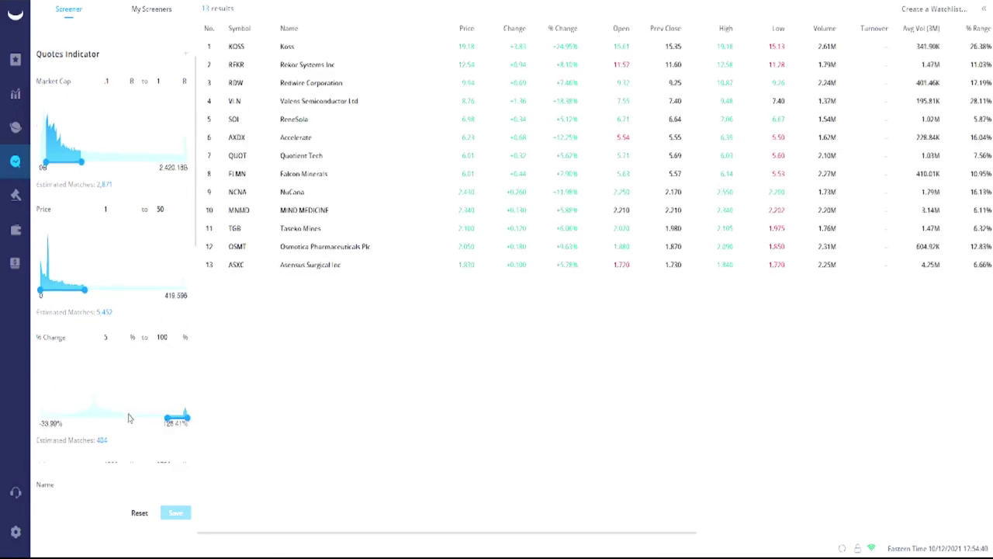
{"action": "scroll", "coordinate": [129, 418], "scroll_direction": "down", "scroll_amount": 2}
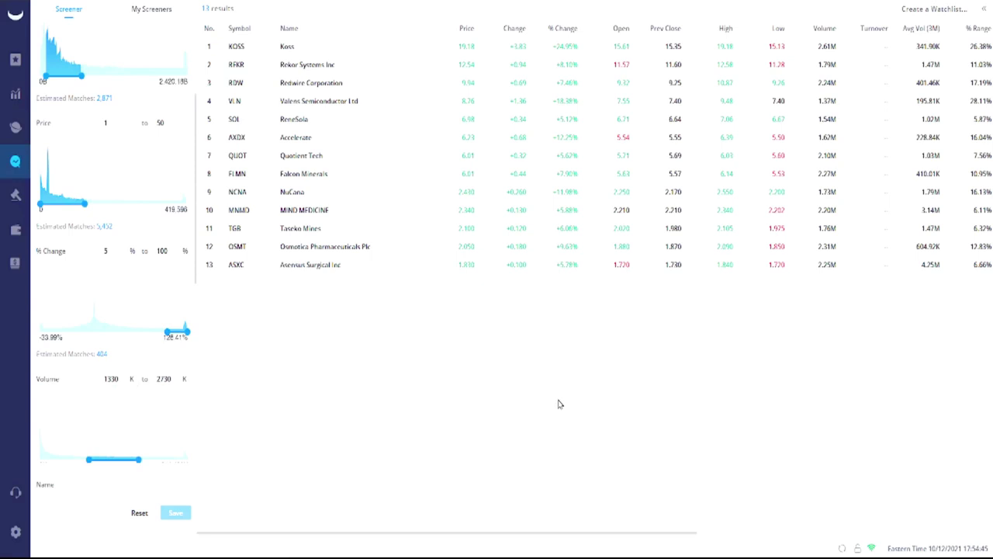
{"action": "left_click_drag", "start_coordinate": [120, 378], "coordinate": [100, 379]}
{"action": "type", "text": "10000"}
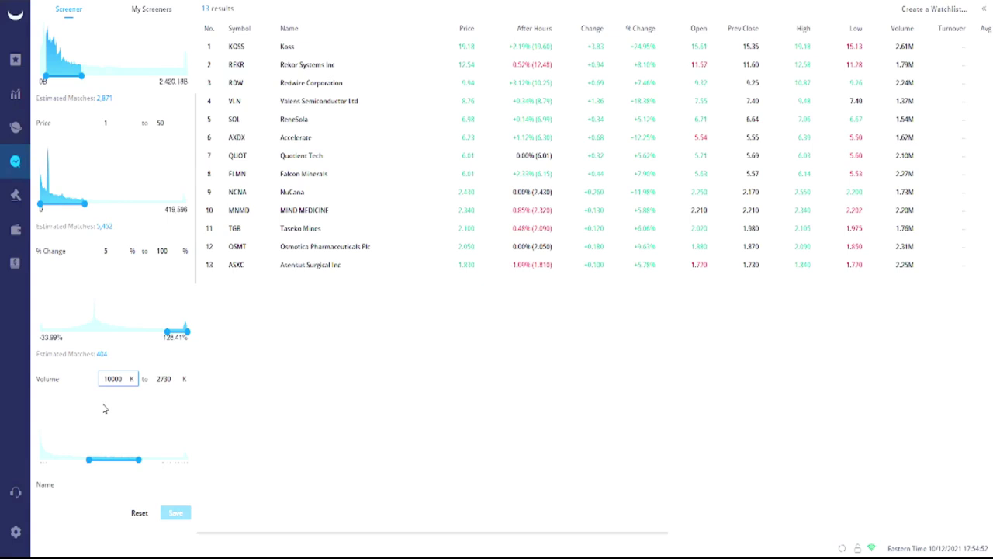
{"action": "double_click", "coordinate": [174, 377]}
{"action": "type", "text": "10000"}
{"action": "left_click_drag", "start_coordinate": [174, 378], "coordinate": [144, 380]}
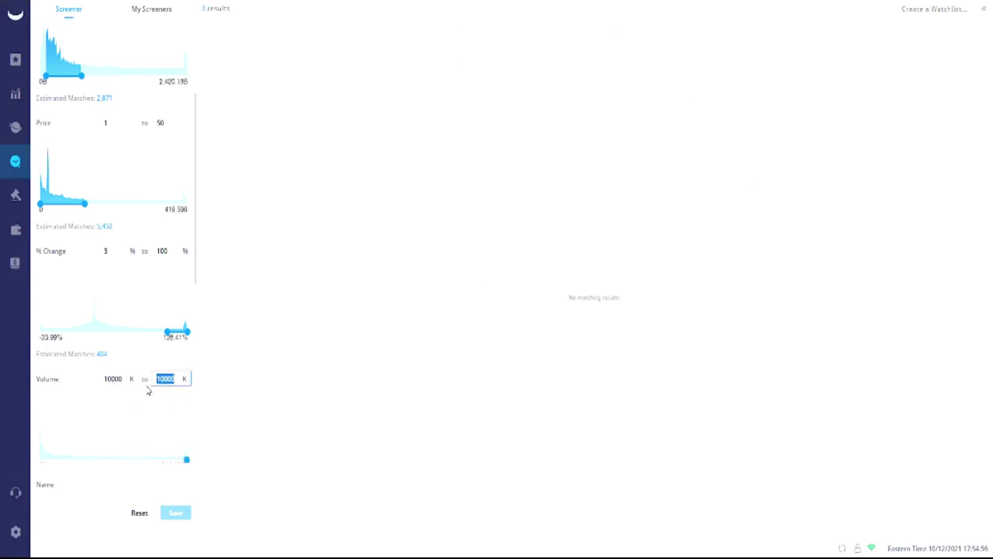
{"action": "type", "text": "250000"}
{"action": "left_click", "coordinate": [295, 413]}
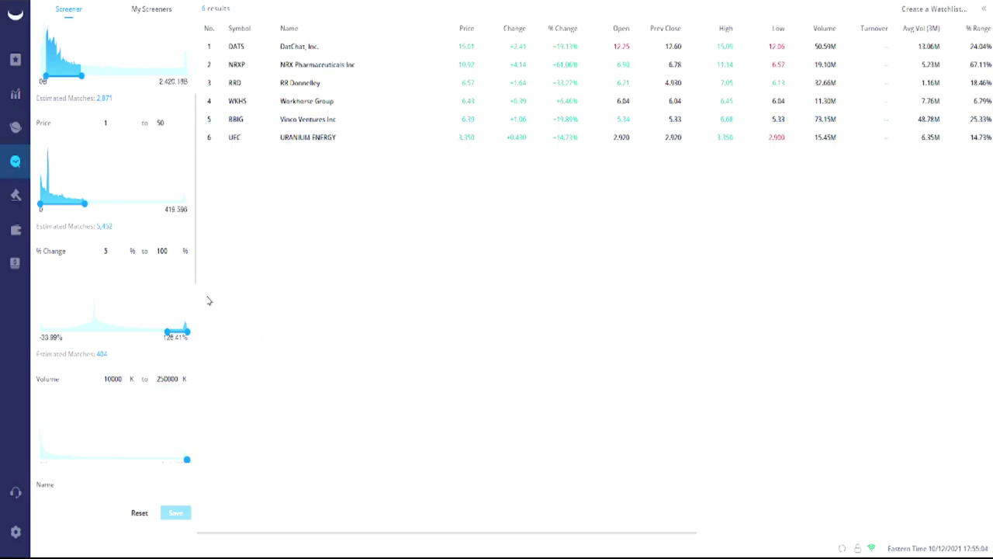
- Remove the EPS filter, leaving six matches: DATS, NRXP, RRD, WKHS, BBIG and UEC
{"action": "scroll", "coordinate": [78, 405], "scroll_direction": "down", "scroll_amount": 3}
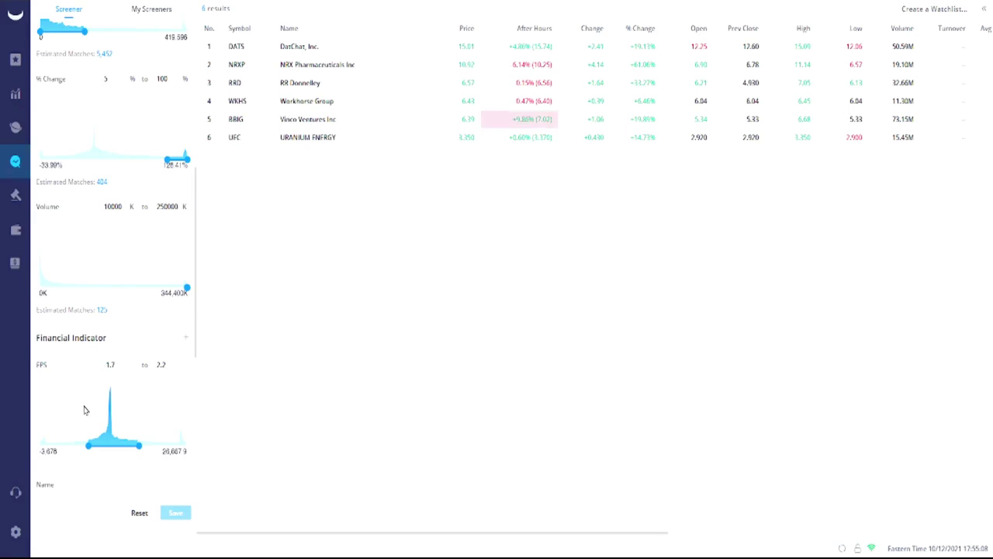
{"action": "scroll", "coordinate": [65, 386], "scroll_direction": "down", "scroll_amount": 1}
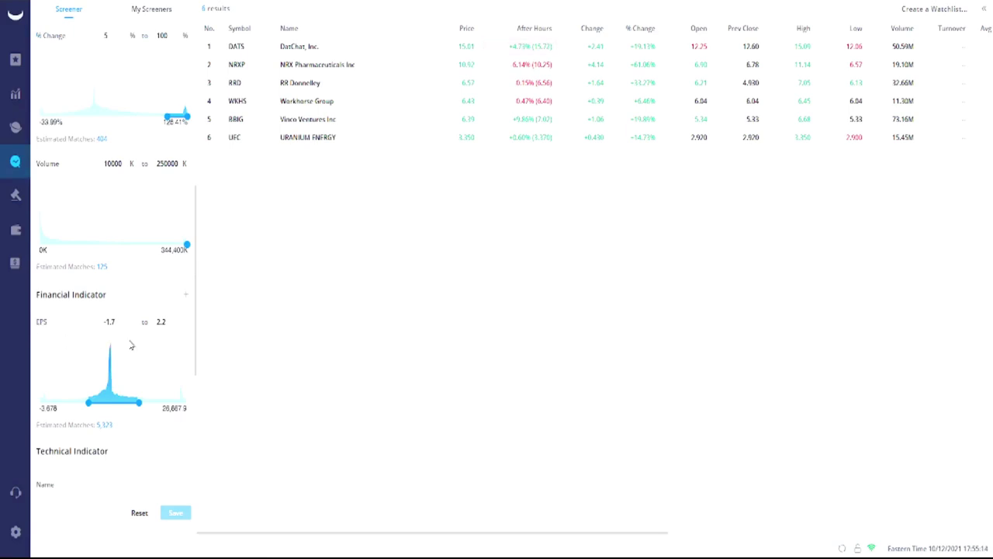
{"action": "left_click", "coordinate": [184, 298]}
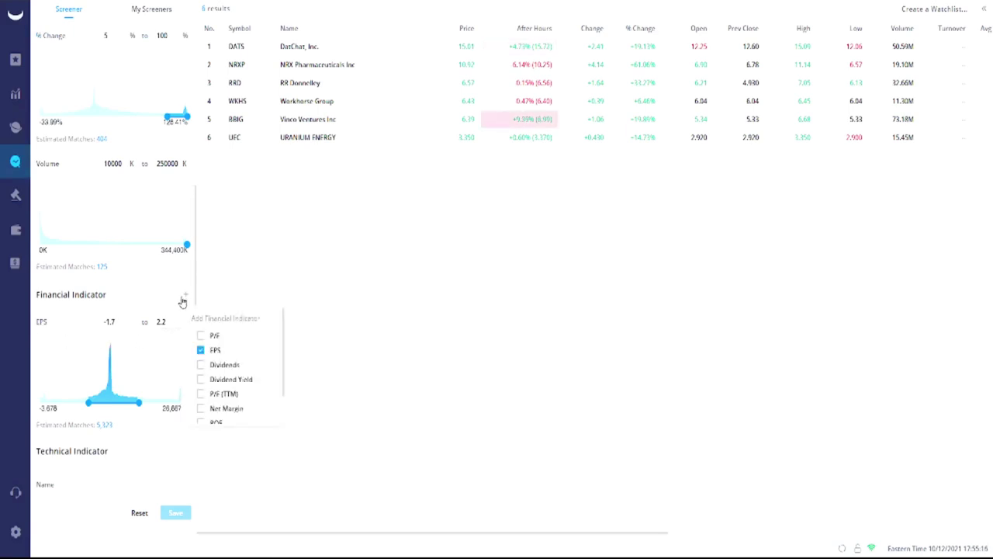
{"action": "left_click", "coordinate": [199, 350]}
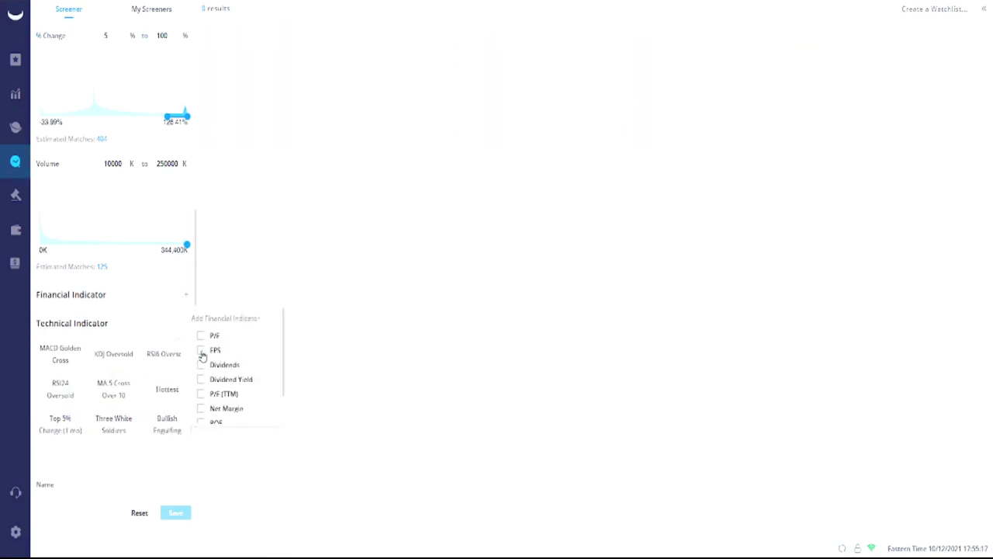
{"action": "left_click", "coordinate": [406, 303]}
{"action": "scroll", "coordinate": [91, 370], "scroll_direction": "down", "scroll_amount": 2}
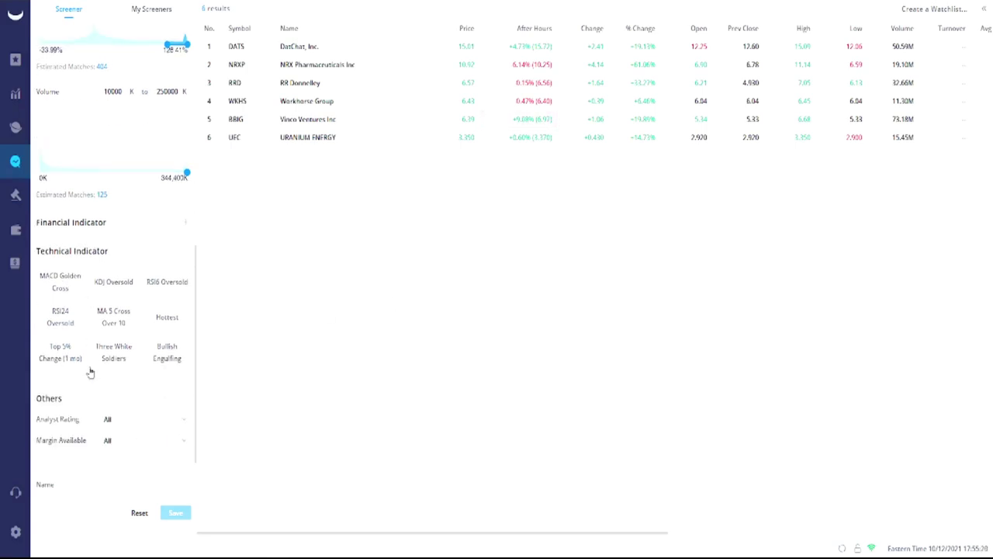
{"action": "scroll", "coordinate": [92, 371], "scroll_direction": "up", "scroll_amount": 2}
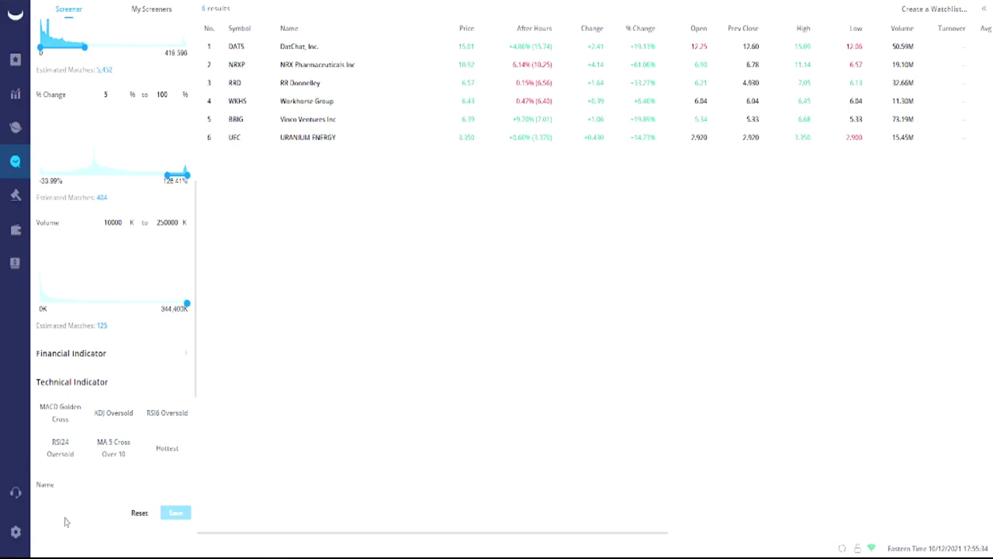
{"action": "left_click", "coordinate": [109, 485]}
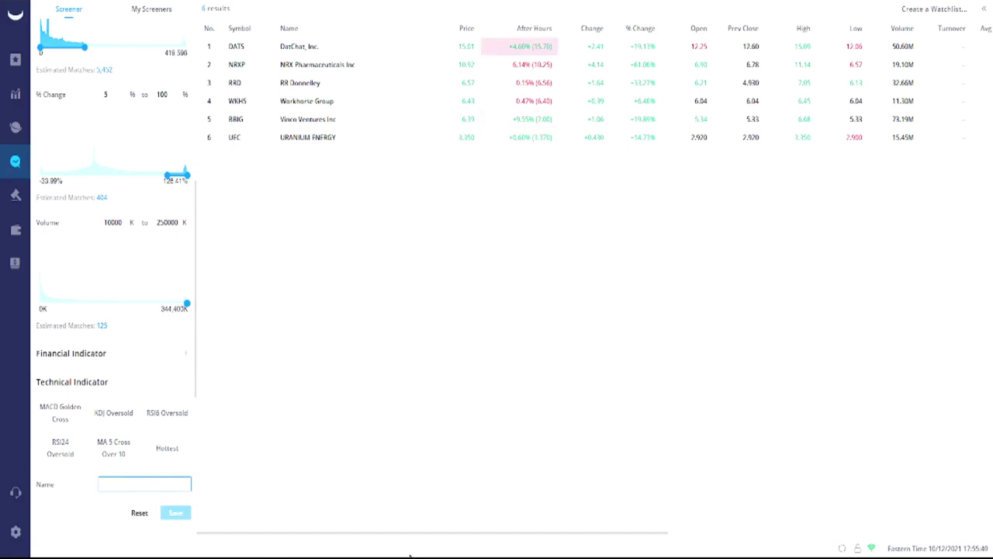
- Save the screener as 'Penny Stocks' and view it under My Screeners
{"action": "type", "text": "Penny Stocks"}
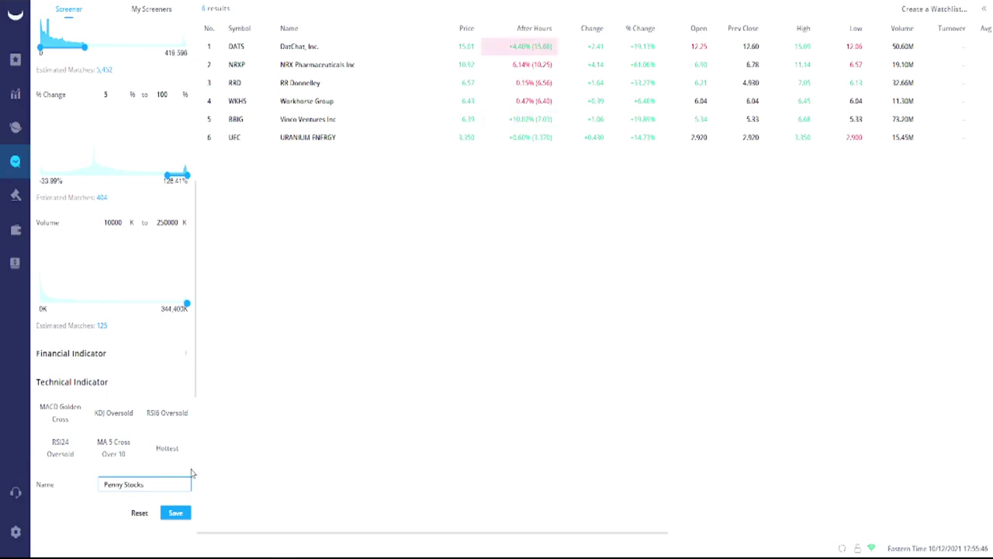
{"action": "left_click", "coordinate": [170, 516]}
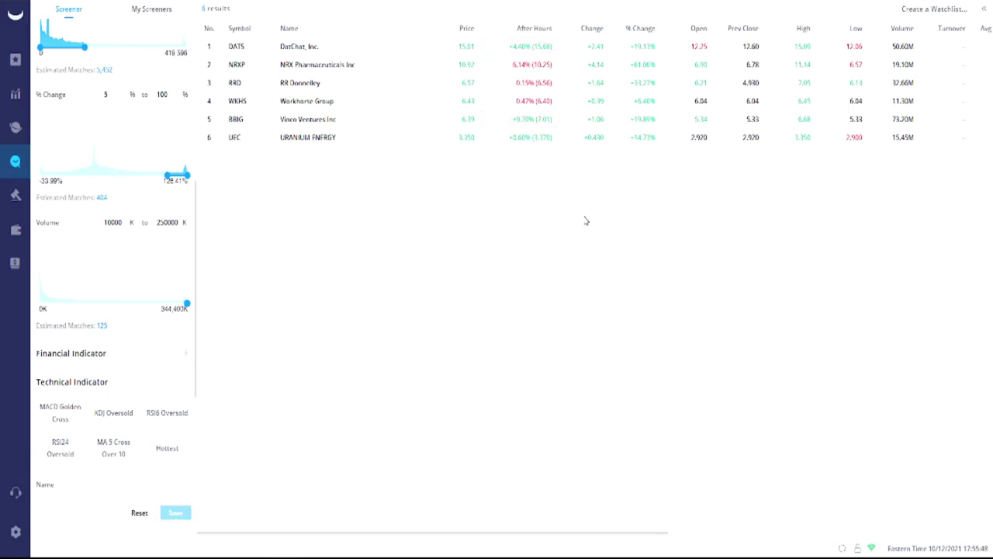
{"action": "left_click", "coordinate": [152, 10]}
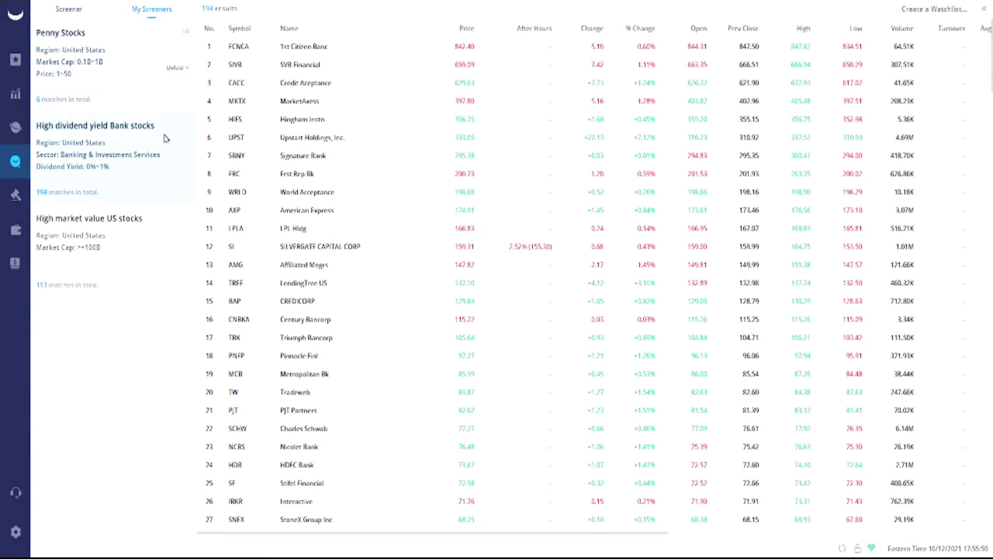
- Load the saved Penny Stocks screener to list its six stocks, DATS through UEC
{"action": "left_click", "coordinate": [93, 61]}
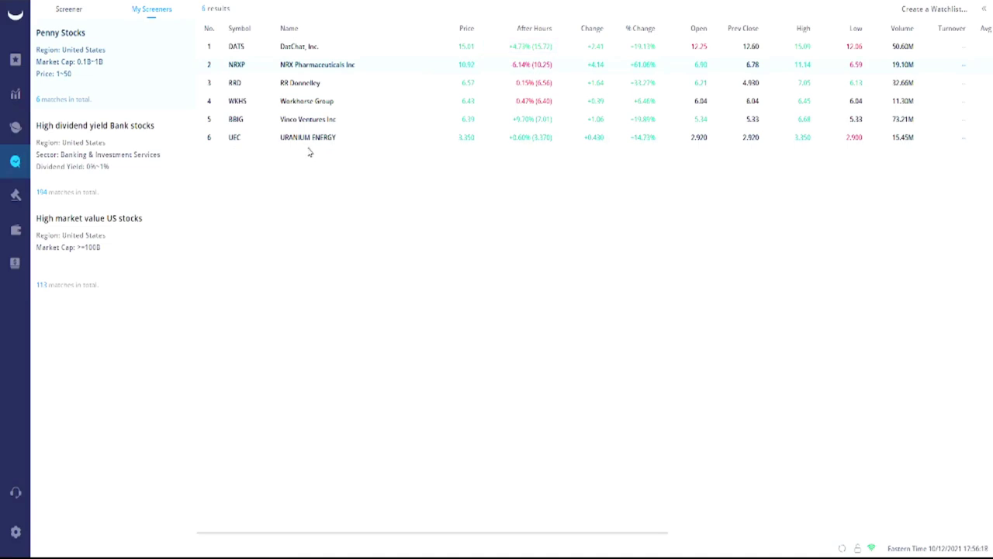
- Cancel the new watchlist dialog and return to the Penny Stocks filter settings
{"action": "left_click", "coordinate": [931, 9]}
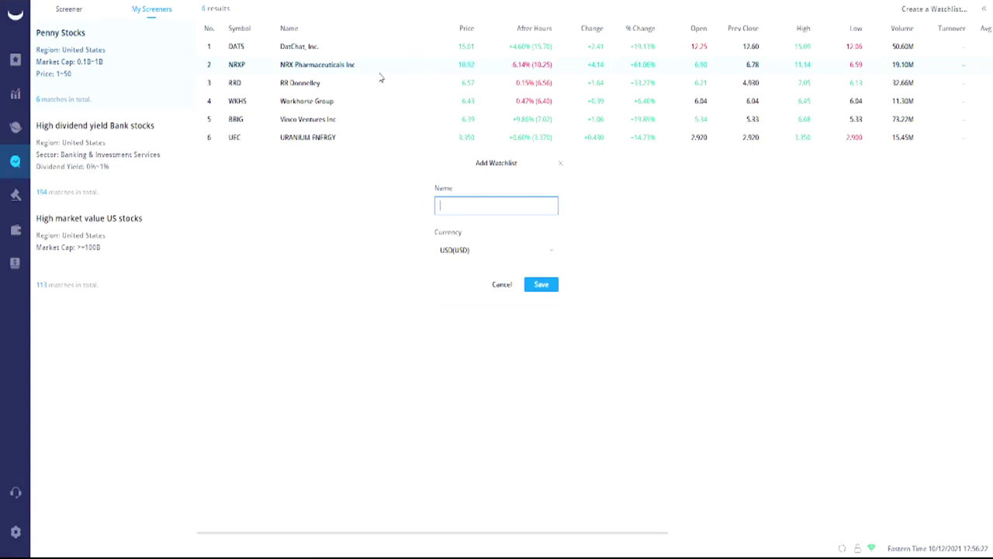
{"action": "left_click", "coordinate": [502, 285]}
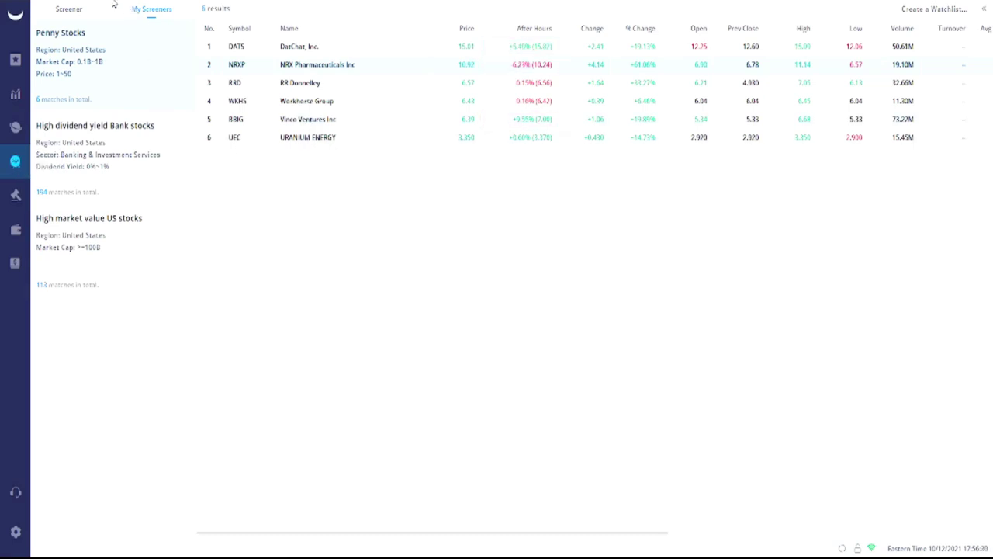
{"action": "left_click", "coordinate": [67, 10]}
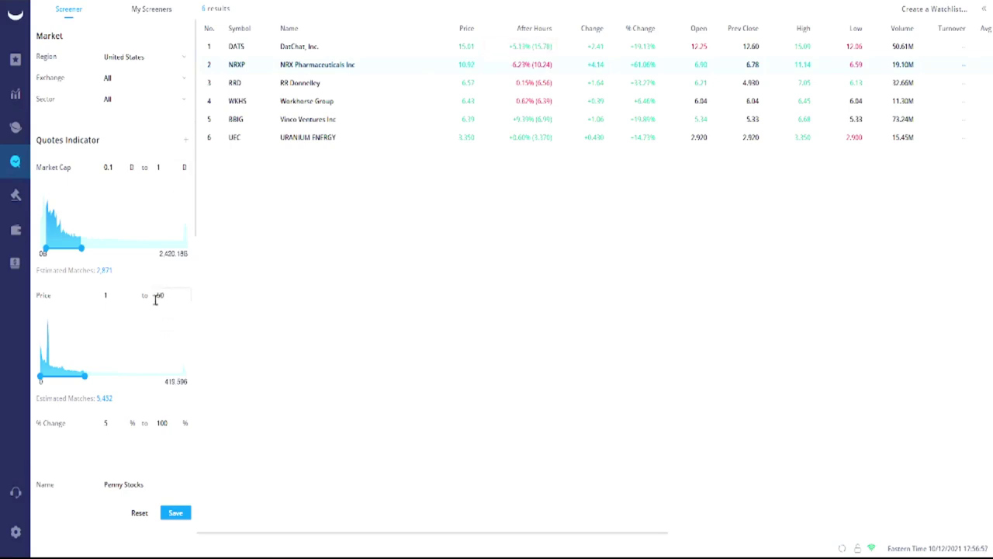
- Raise the Volume upper limit to 344430K, then go back to My Screeners
{"action": "scroll", "coordinate": [155, 307], "scroll_direction": "down", "scroll_amount": 1}
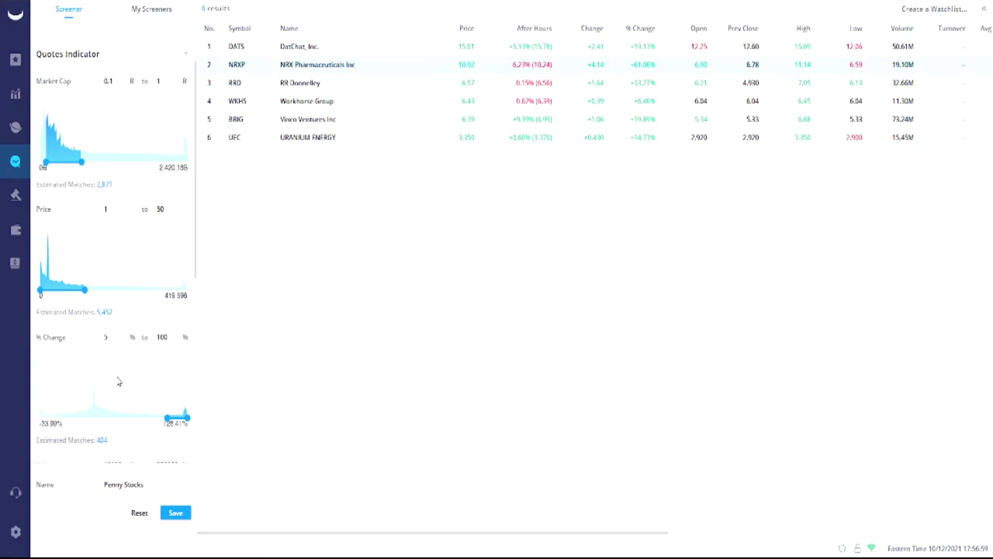
{"action": "scroll", "coordinate": [122, 372], "scroll_direction": "down", "scroll_amount": 1}
{"action": "scroll", "coordinate": [128, 388], "scroll_direction": "down", "scroll_amount": 1}
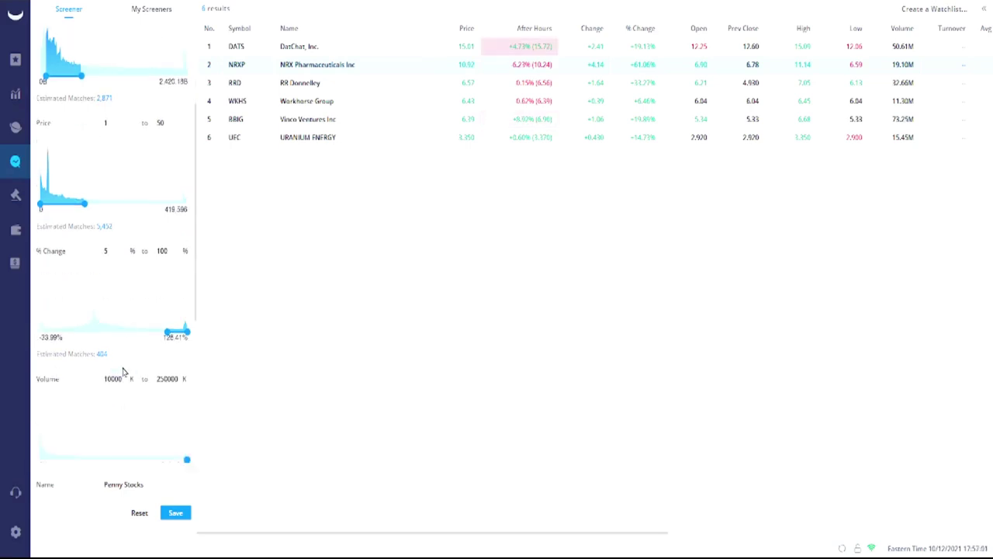
{"action": "scroll", "coordinate": [134, 404], "scroll_direction": "down", "scroll_amount": 1}
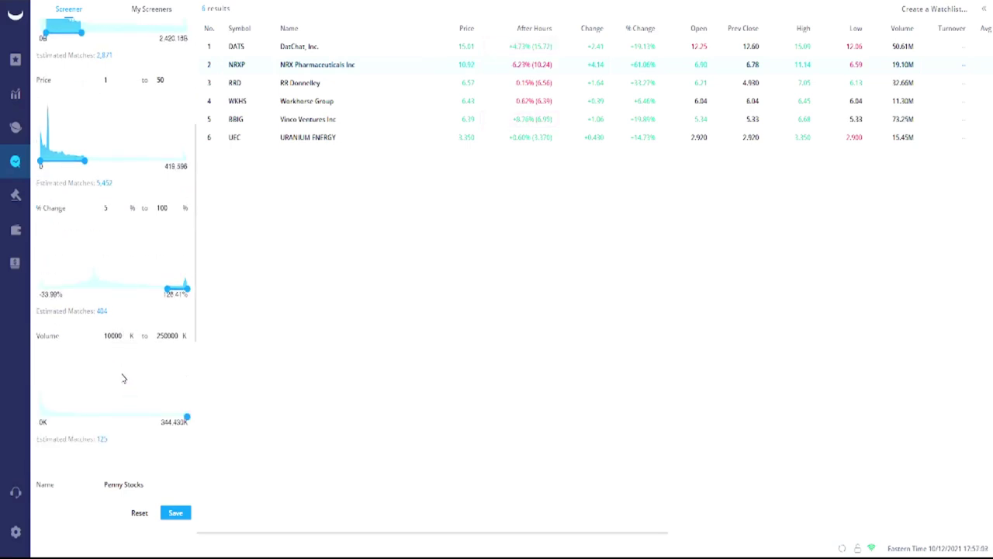
{"action": "left_click", "coordinate": [178, 335]}
{"action": "type", "text": "0"}
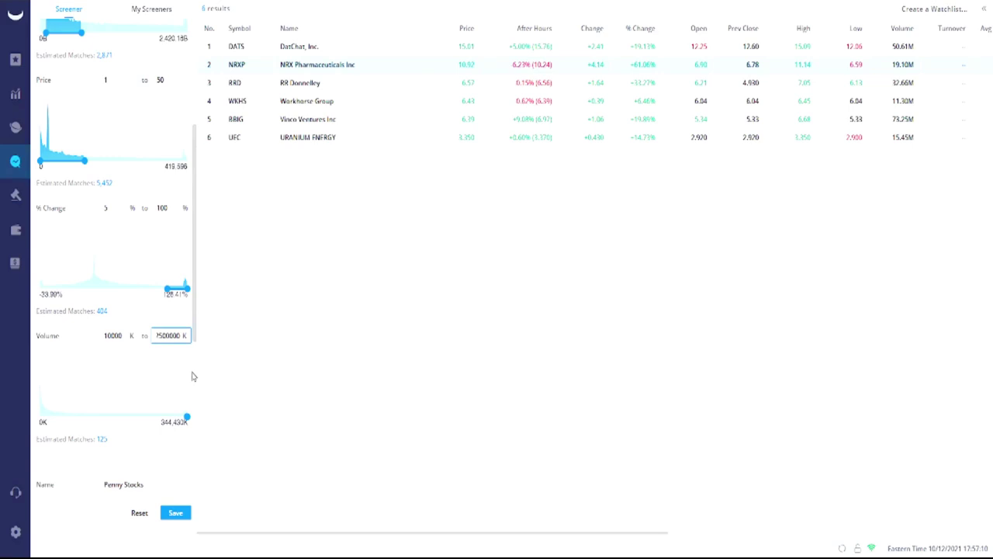
{"action": "left_click", "coordinate": [310, 382]}
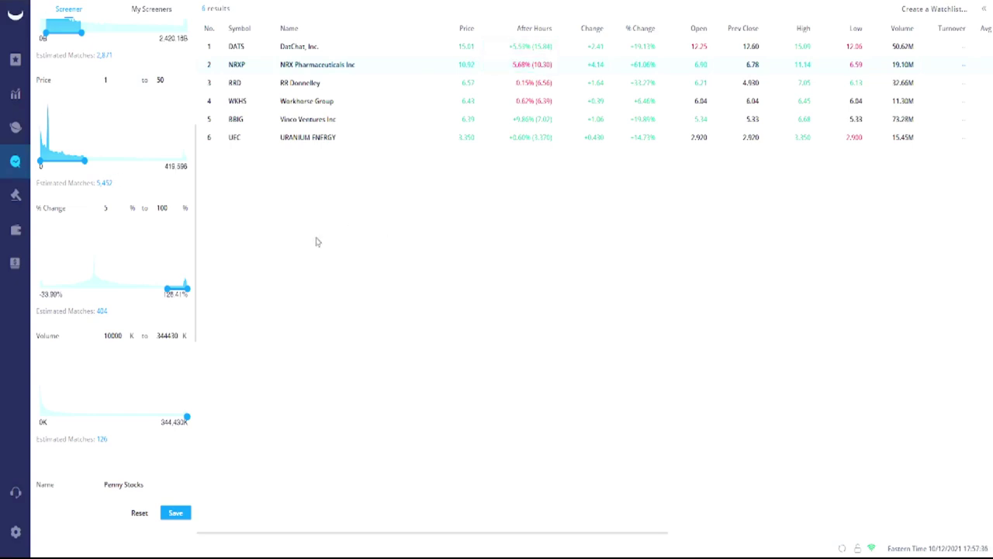
{"action": "scroll", "coordinate": [111, 211], "scroll_direction": "up", "scroll_amount": 5}
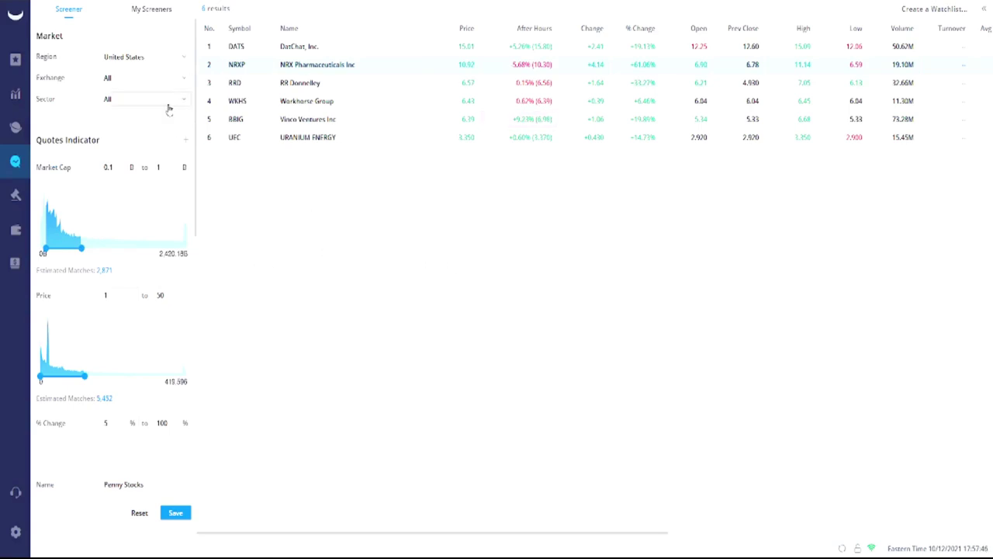
{"action": "left_click", "coordinate": [140, 8]}
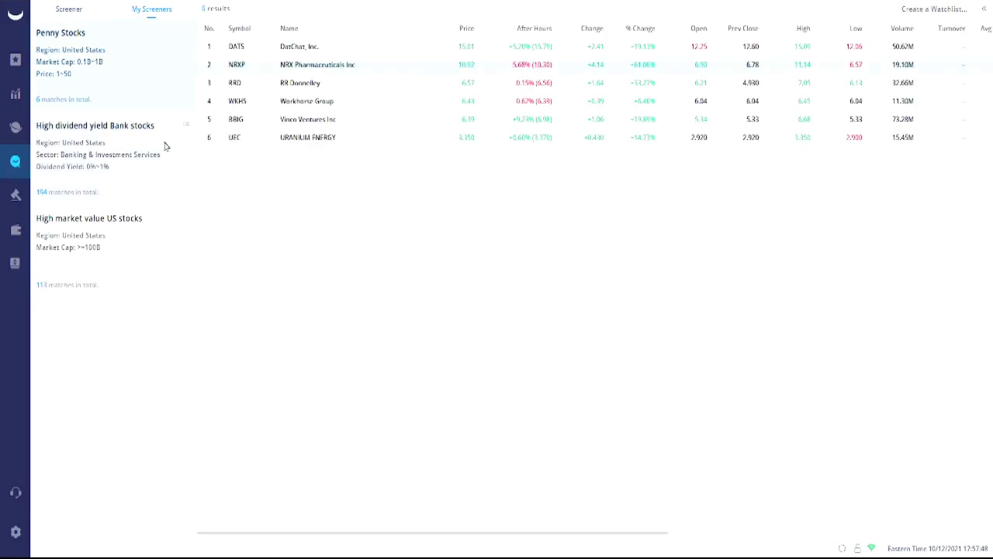